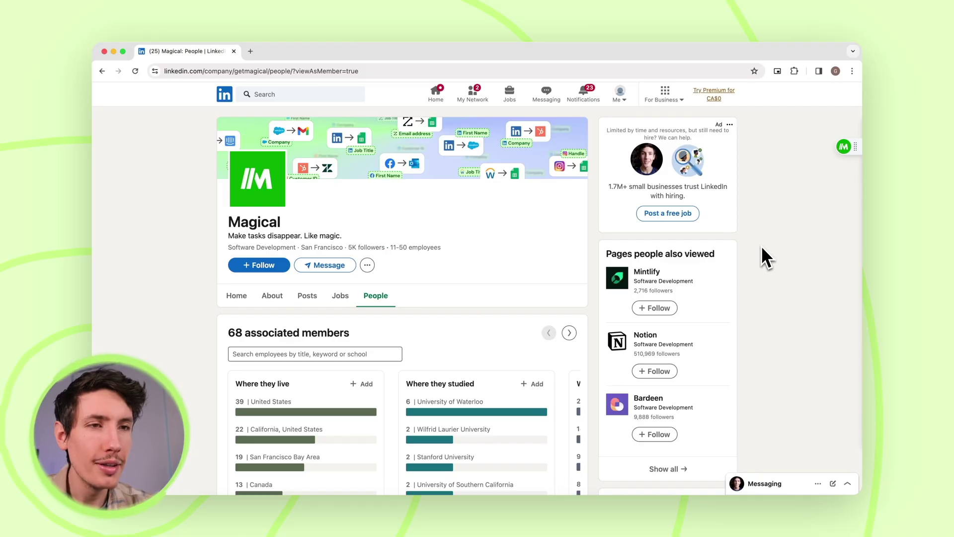
Step: Open the co-founder's, marketing employee's and product employee's LinkedIn profiles in new tabs
scroll(761, 245, "down", 10)
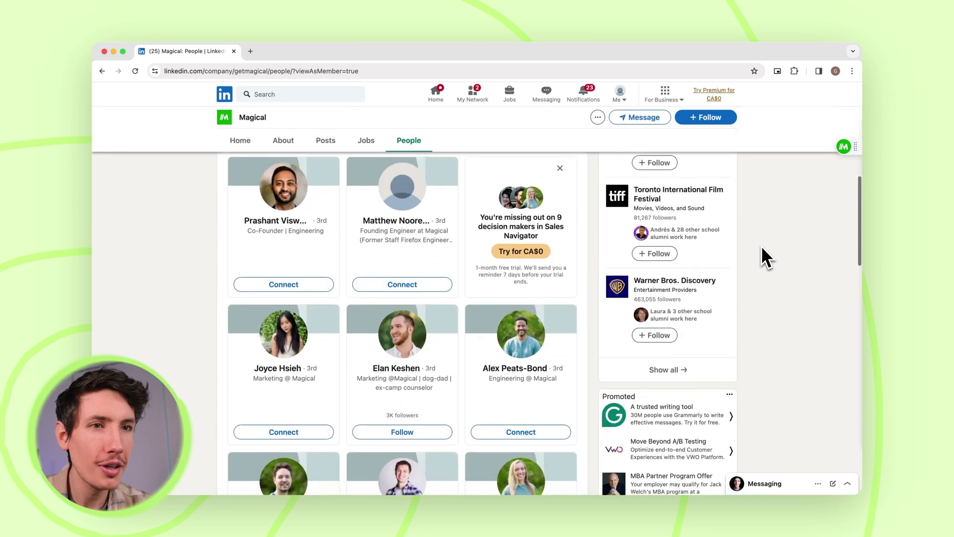
right_click(300, 196)
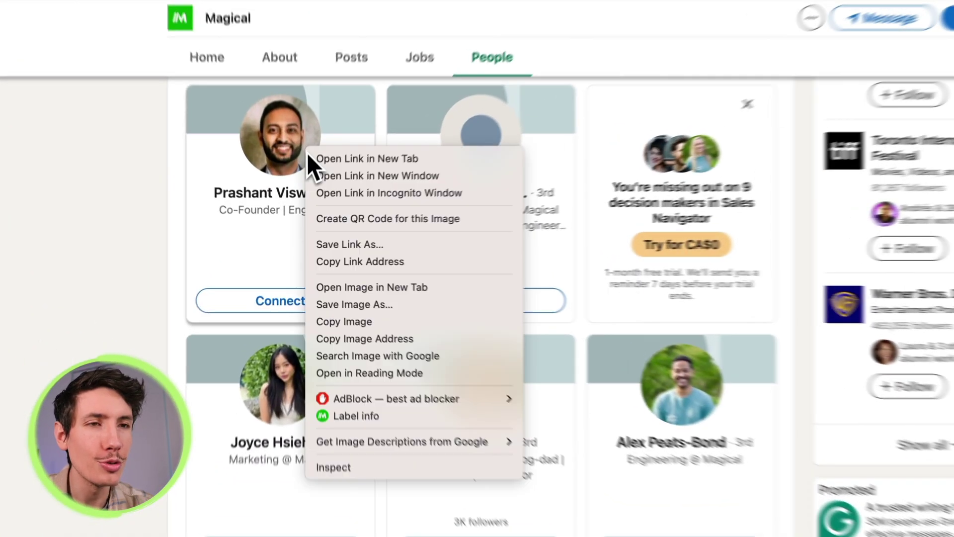
left_click(323, 159)
right_click(305, 343)
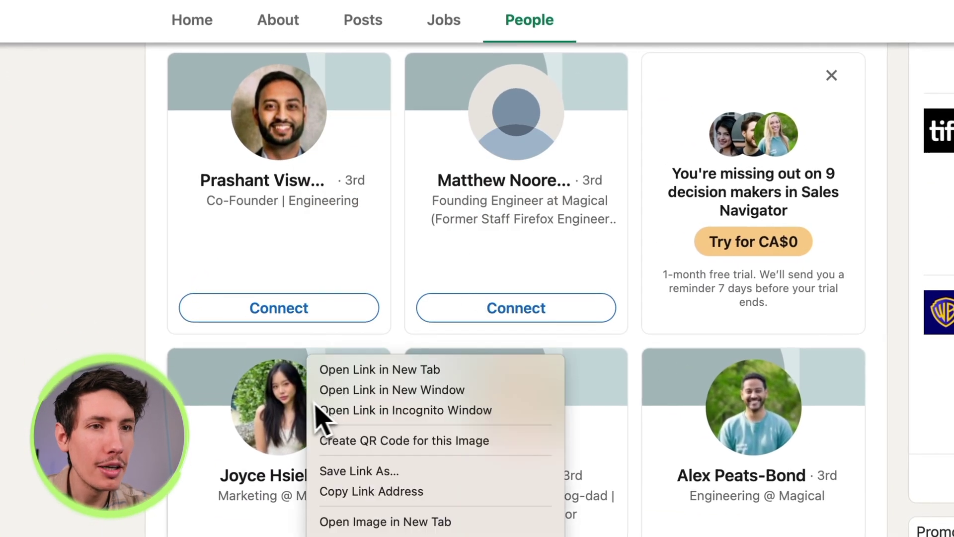
left_click(348, 371)
scroll(363, 394, "down", 8)
right_click(511, 207)
left_click(519, 208)
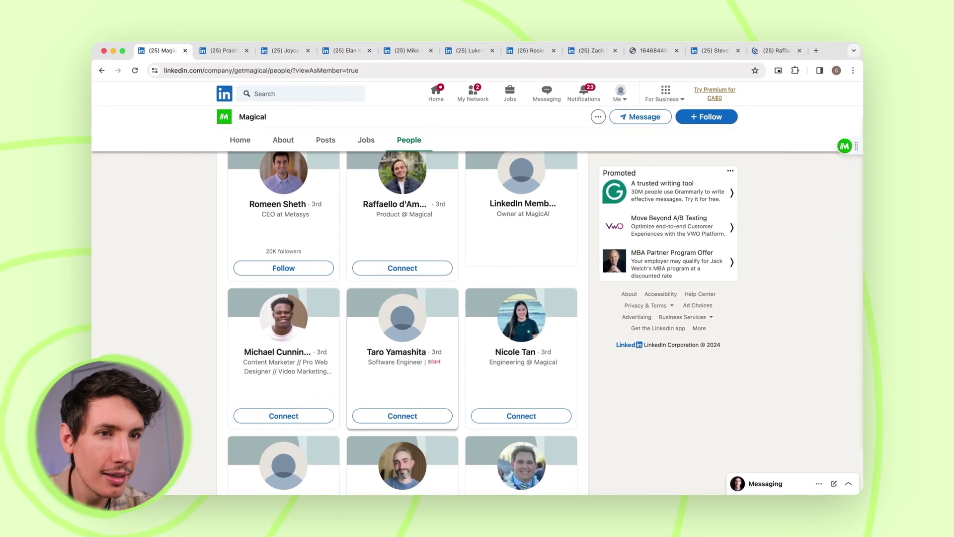
Step: Open the content marketer's profile in a new tab, then view the co-founder's profile tab
right_click(287, 291)
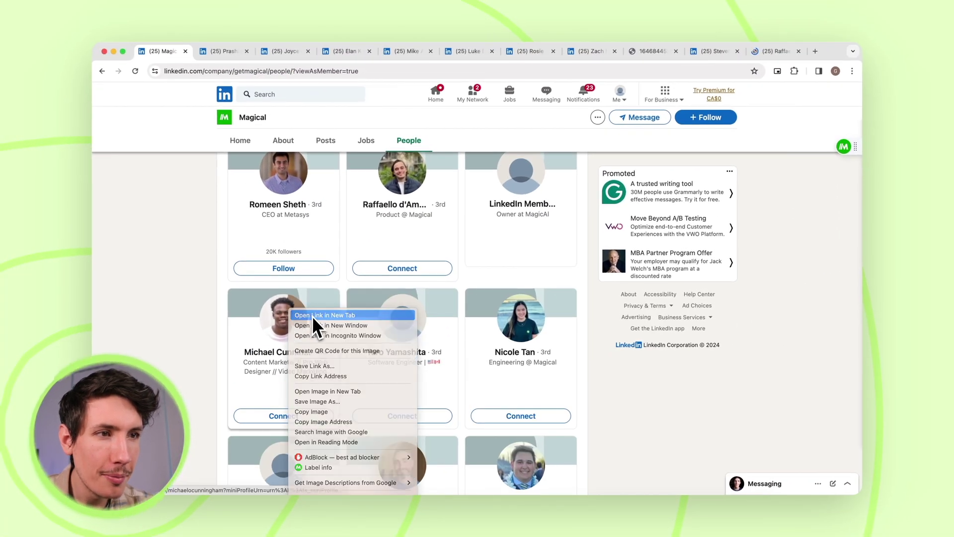
left_click(312, 315)
scroll(522, 318, "down", 1)
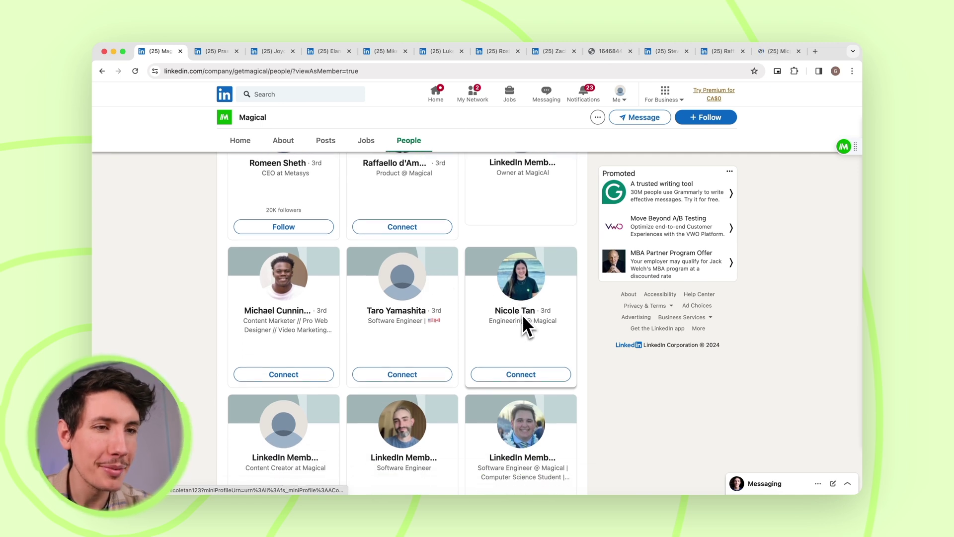
left_click(661, 51)
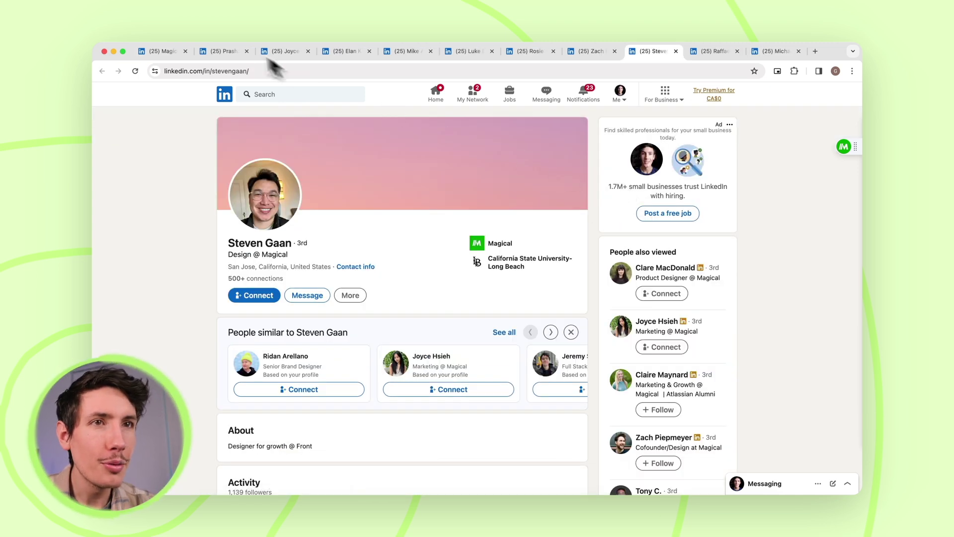
left_click(220, 51)
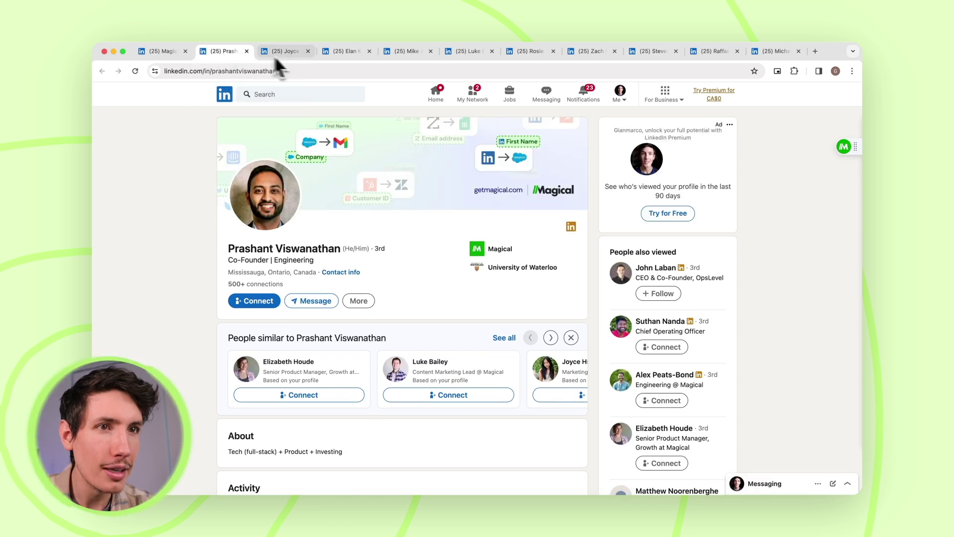
Step: Review Magical's captured fields for the co-founder's profile, including Mutual Connections
left_click(844, 148)
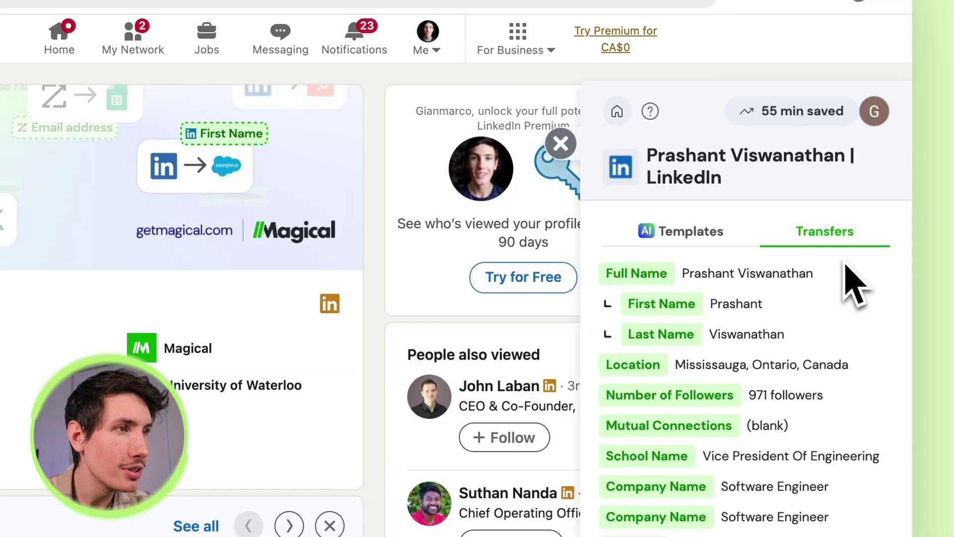
scroll(834, 216, "down", 2)
scroll(790, 291, "up", 2)
scroll(682, 360, "down", 2)
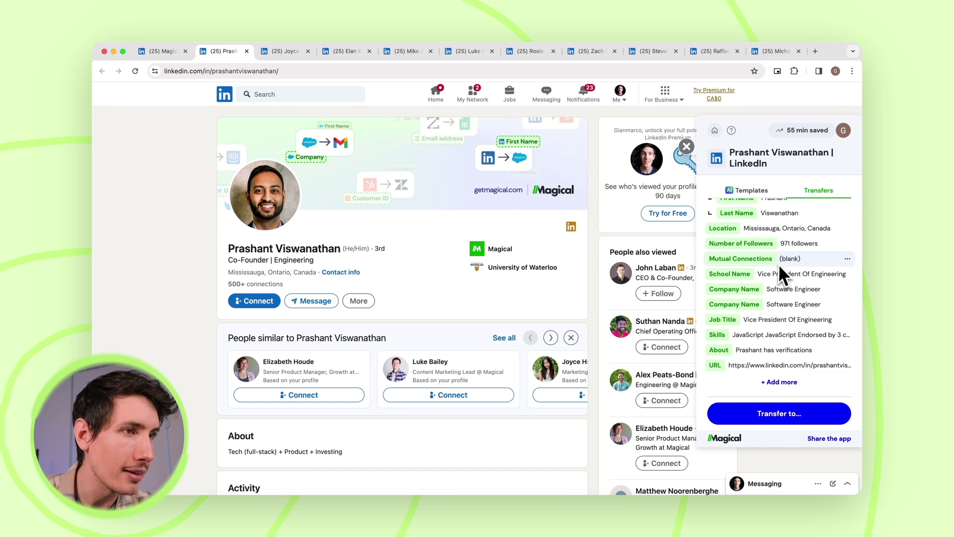
left_click(848, 258)
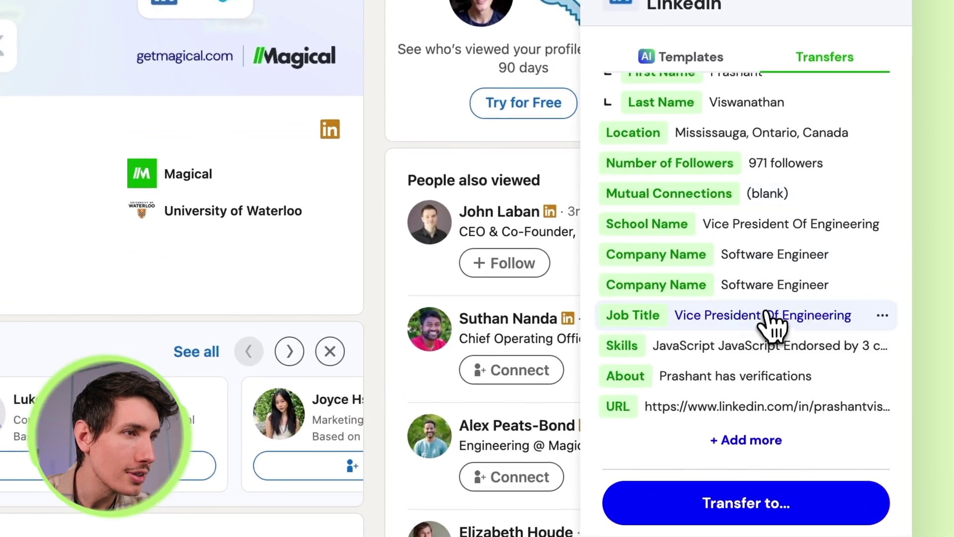
scroll(771, 330, "up", 1)
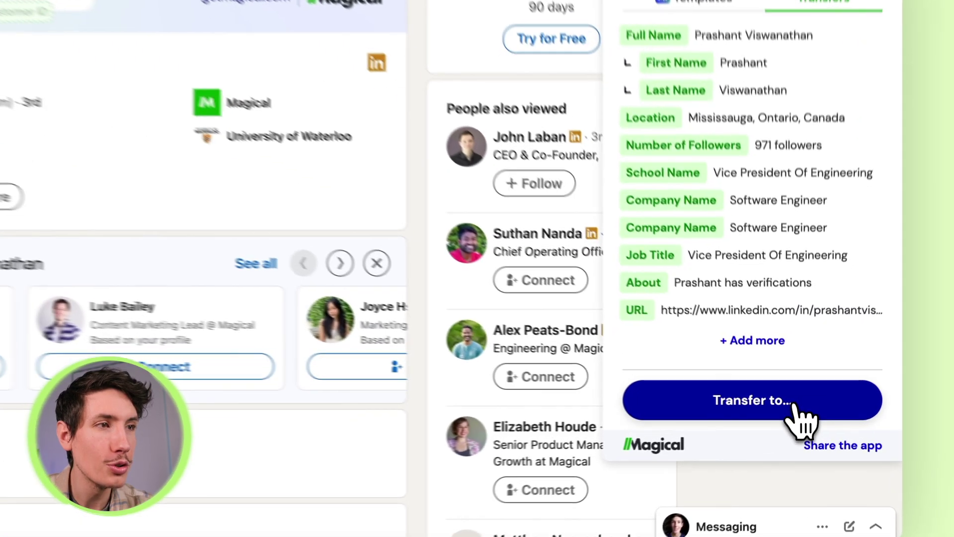
Step: Transfer all open profile tabs' data to a new spreadsheet, 'LinkedIn Profile via Magical'
left_click(803, 418)
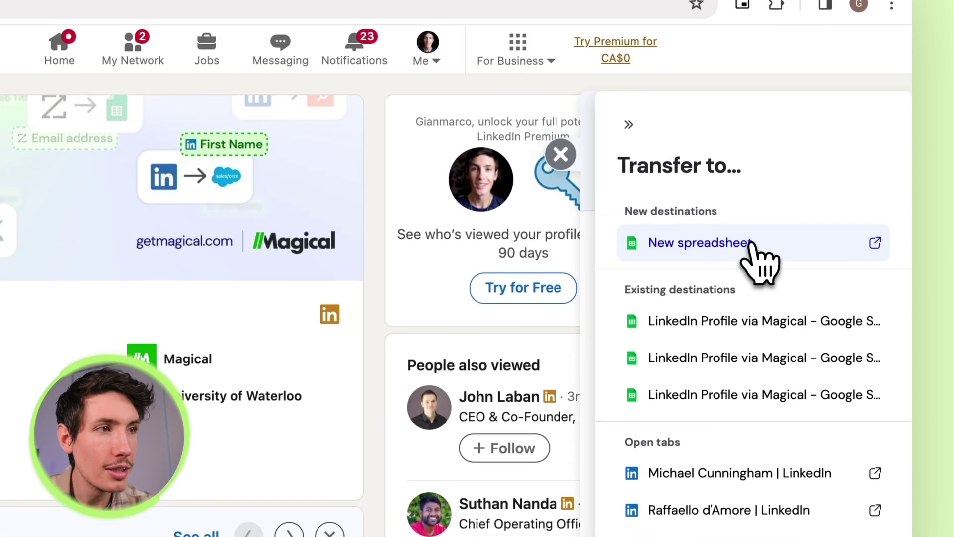
left_click(749, 244)
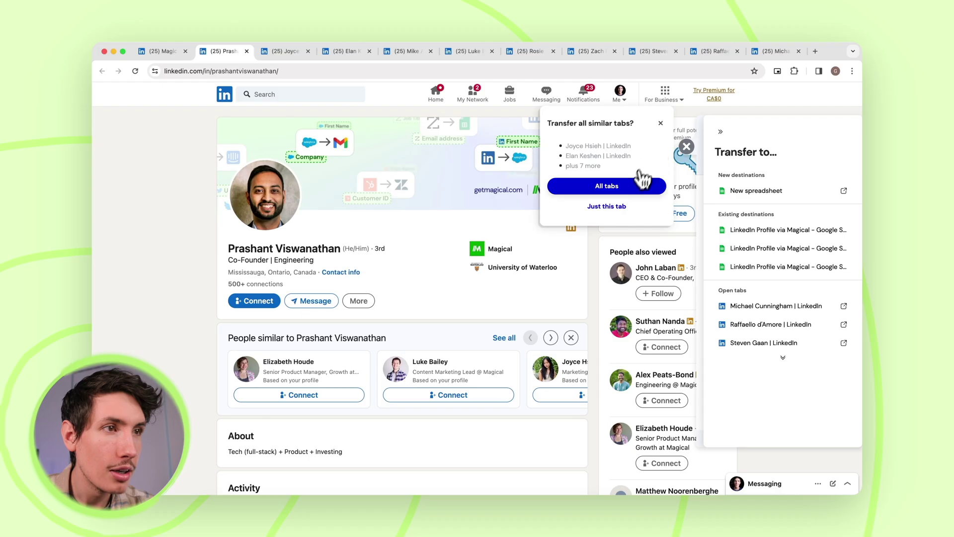
left_click(571, 330)
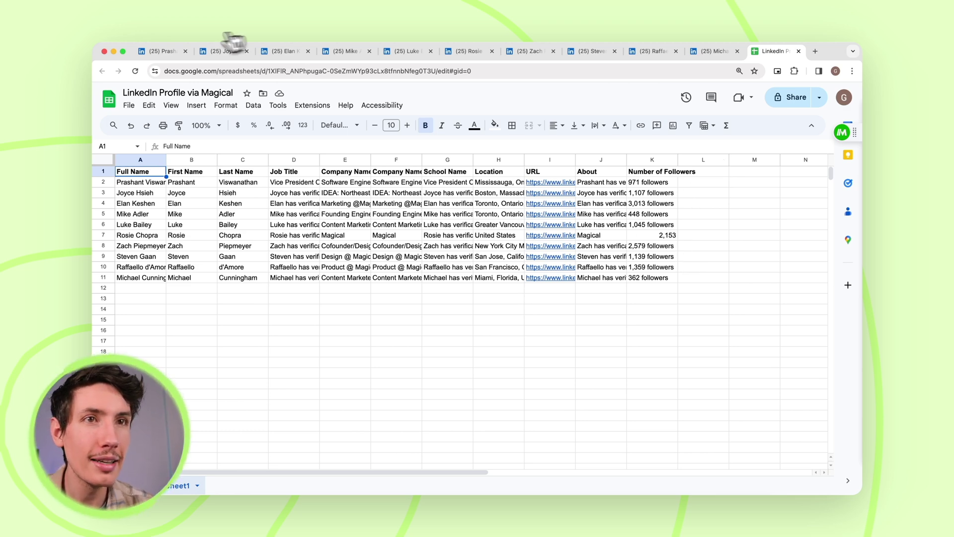
Step: Return to the co-founder's profile and finish Magical's field list without adding any fields
left_click(162, 51)
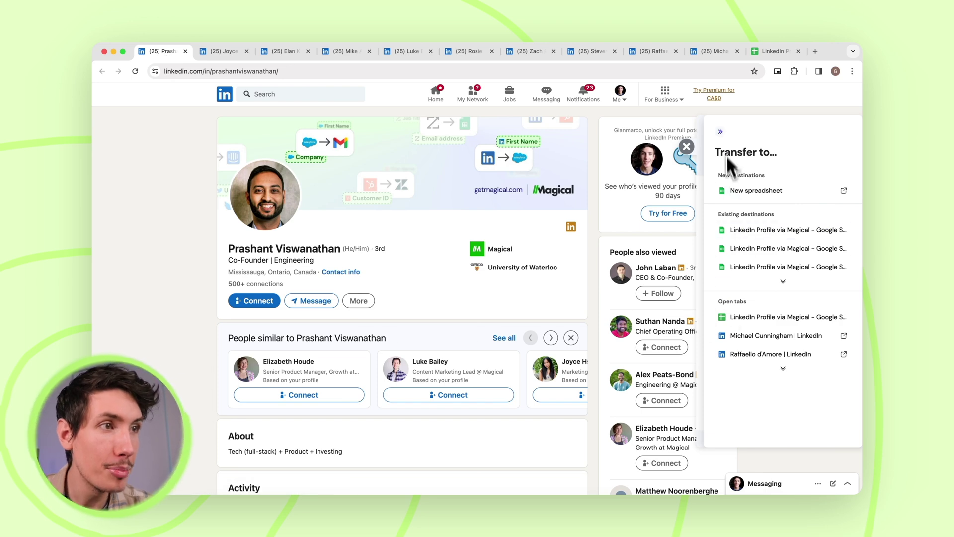
left_click(719, 132)
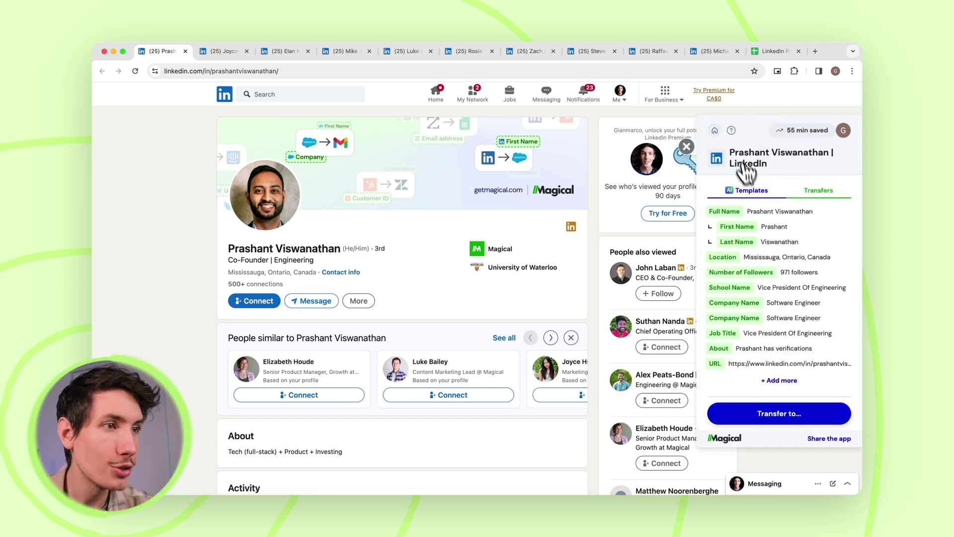
scroll(815, 378, "down", 15)
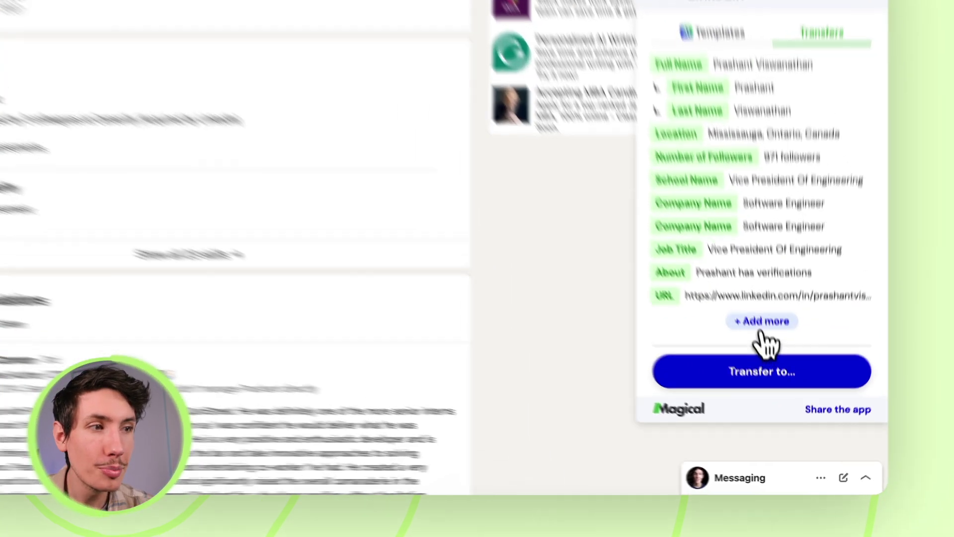
left_click(778, 380)
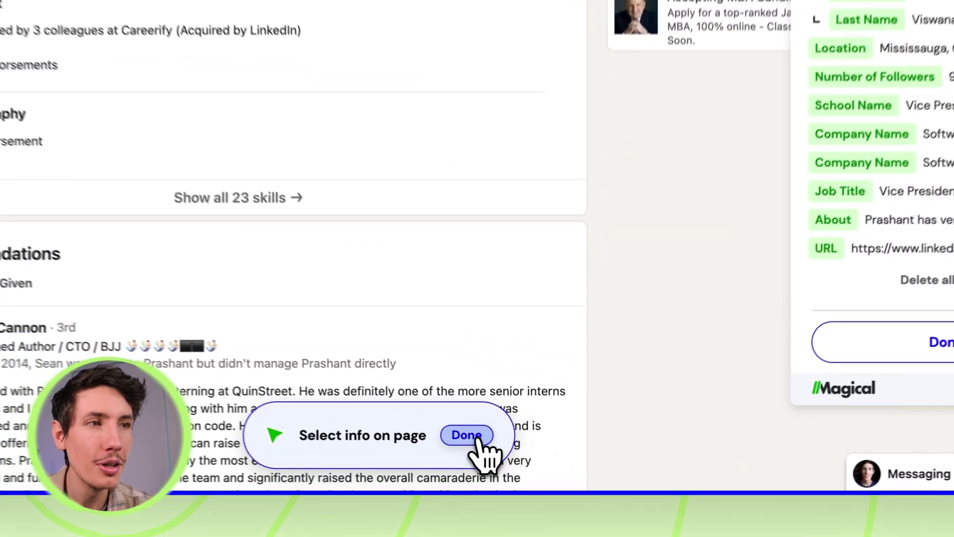
left_click(522, 462)
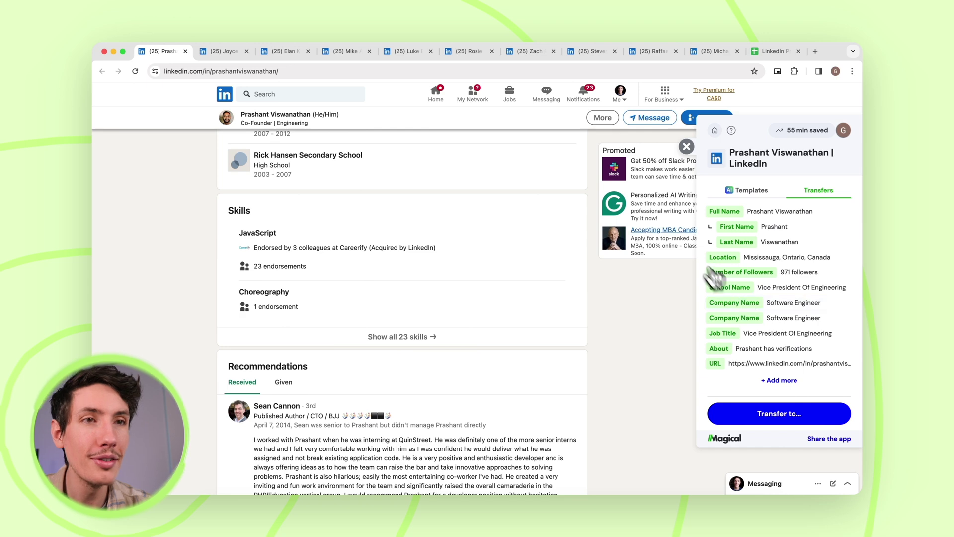
Step: Highlight the co-founder's name on the profile, then clear the selection
scroll(671, 239, "up", 15)
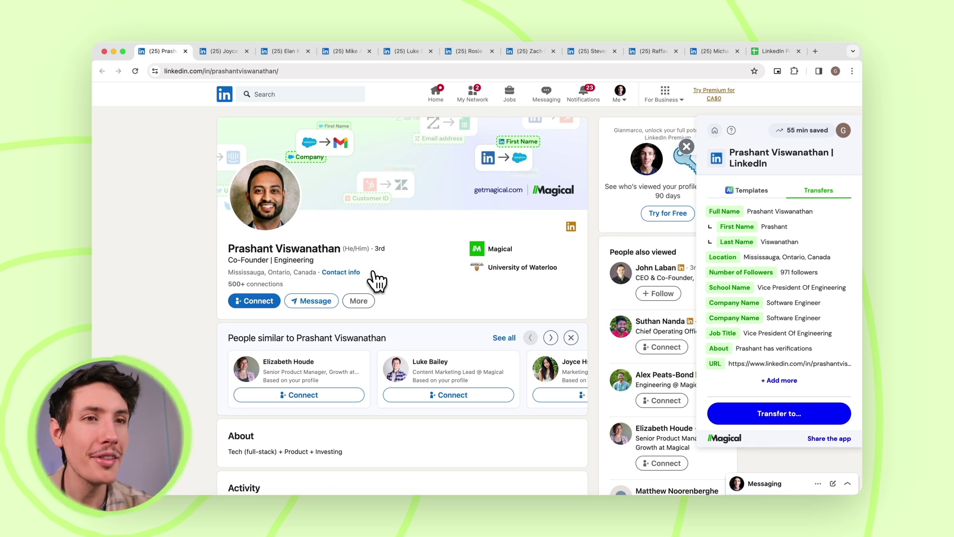
left_click_drag(229, 248, 349, 245)
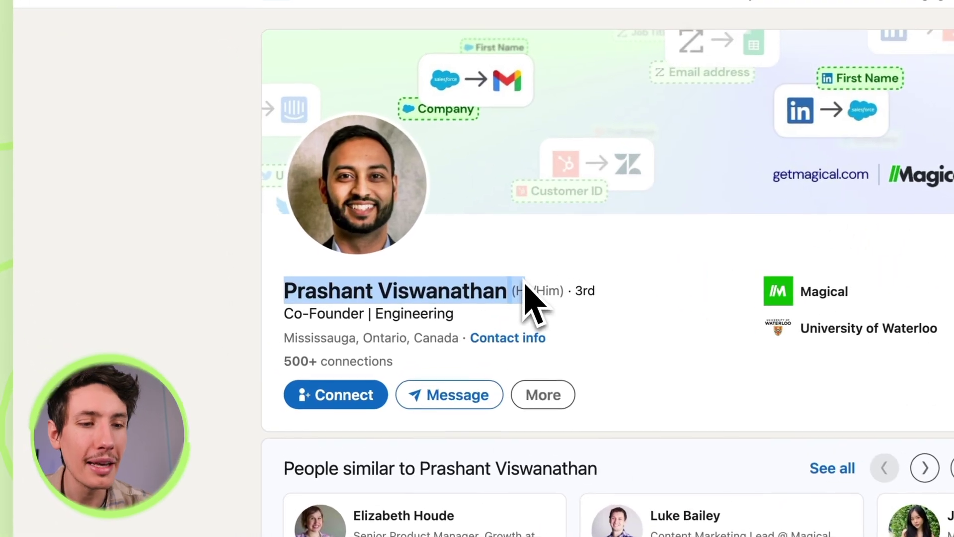
left_click(539, 291)
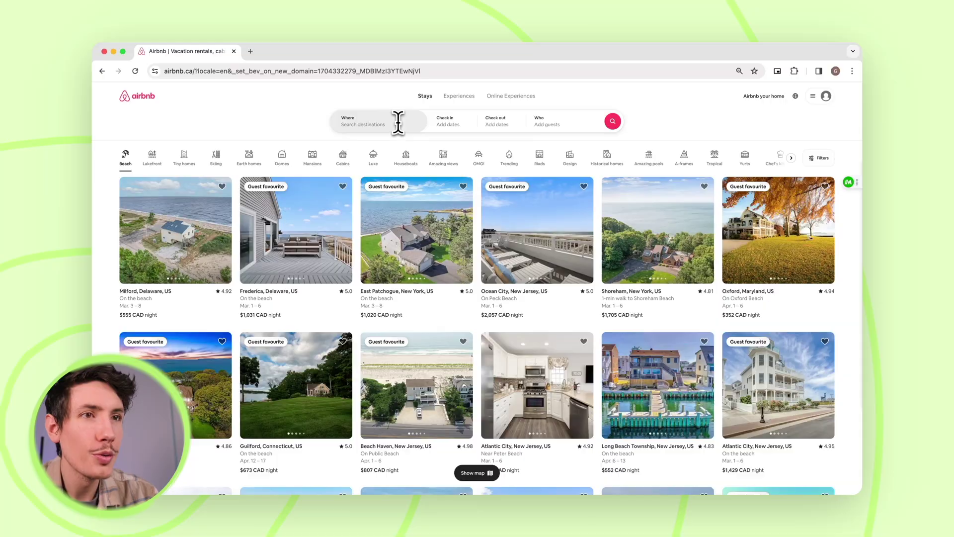
Step: Search Airbnb for stays in San Francisco
left_click(398, 122)
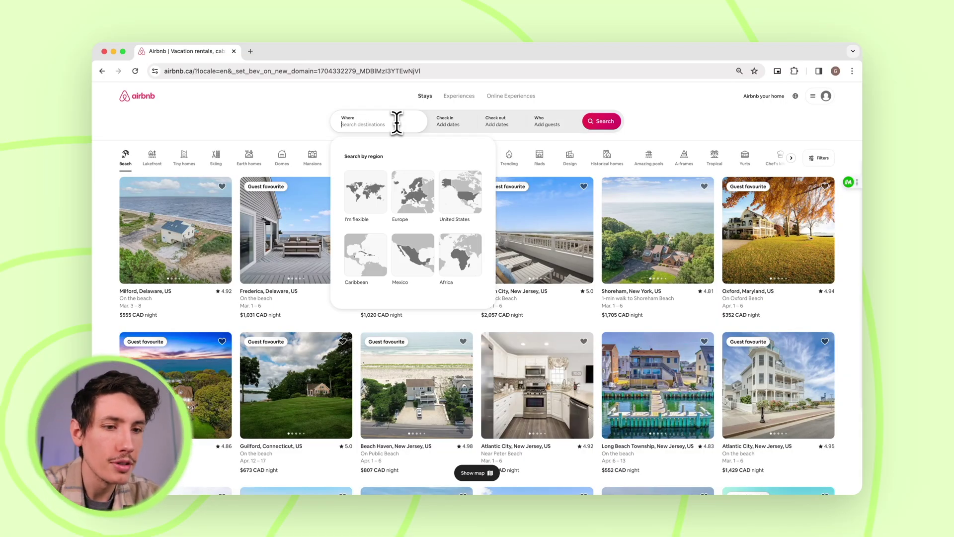
type("San Francisco")
left_click(592, 121)
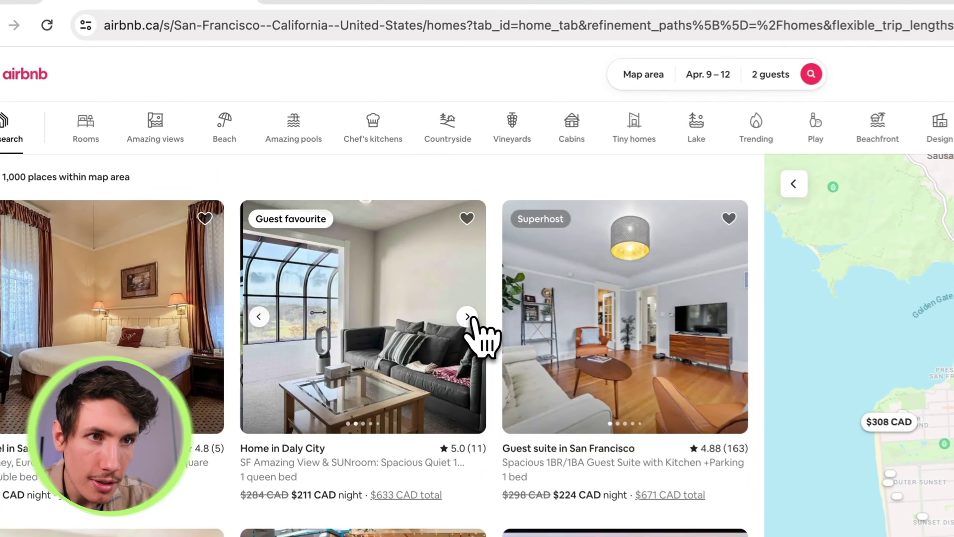
Step: Open the Daly City listing, the San Francisco guest suite and a Superhost listing in new tabs
left_click(349, 219)
left_click(349, 220)
right_click(393, 357)
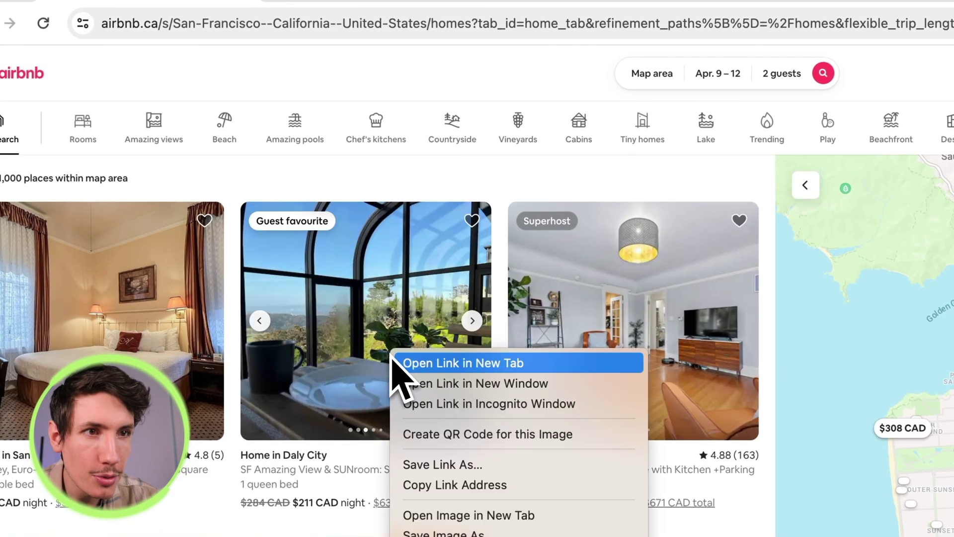
left_click(439, 364)
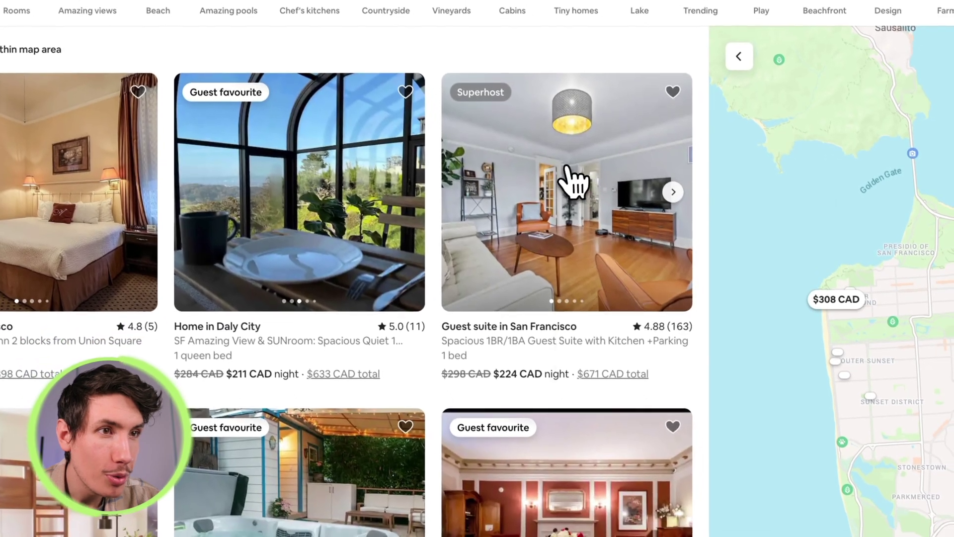
right_click(567, 172)
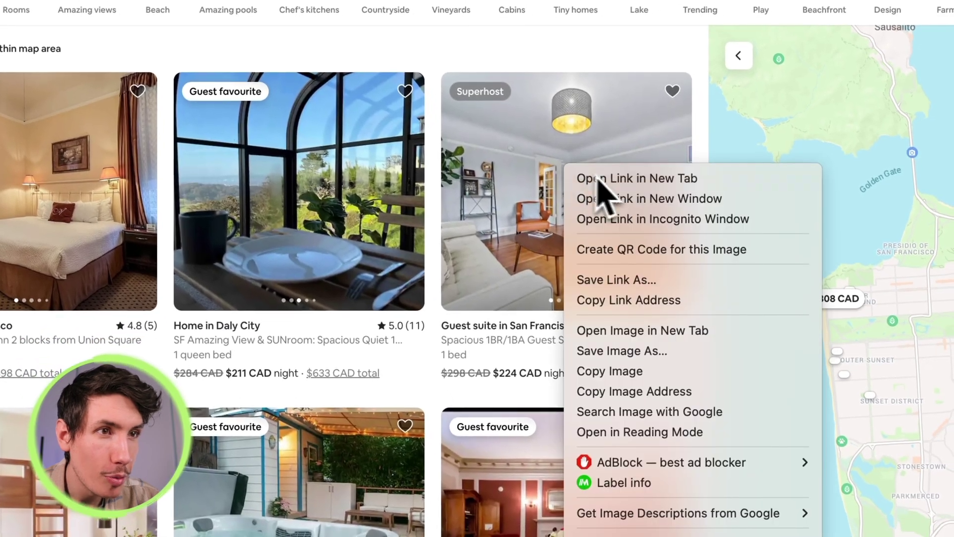
left_click(576, 180)
scroll(618, 203, "down", 4)
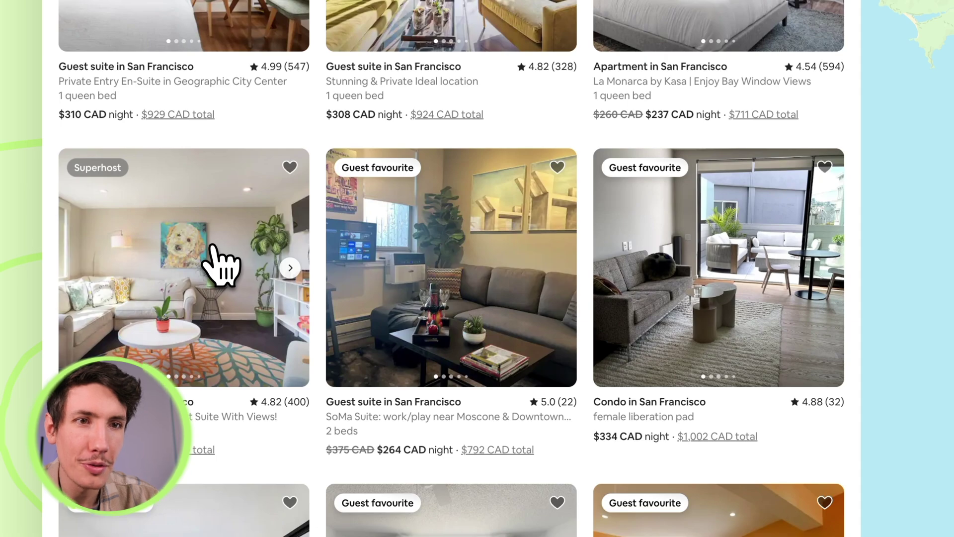
right_click(220, 264)
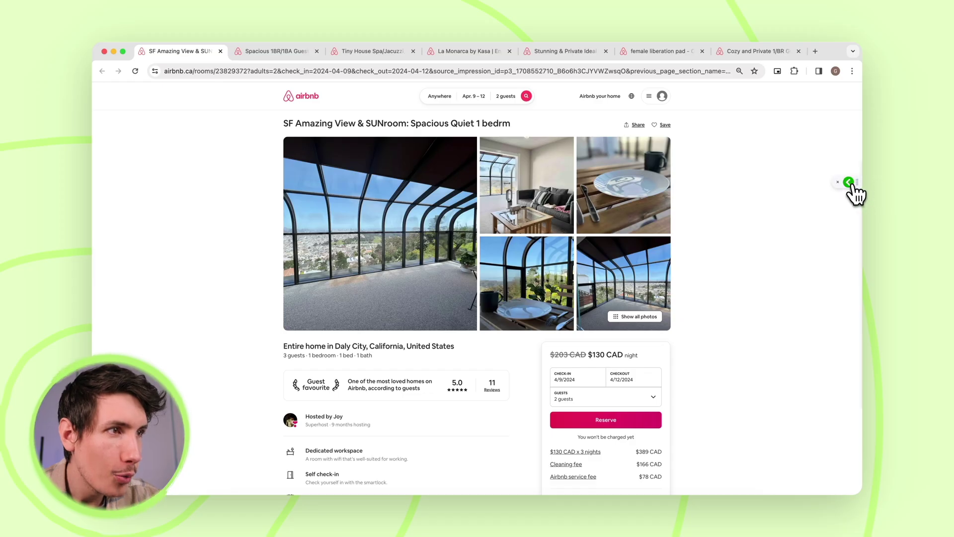
Step: Review Magical's scraped fields for the current Airbnb listing
left_click(850, 183)
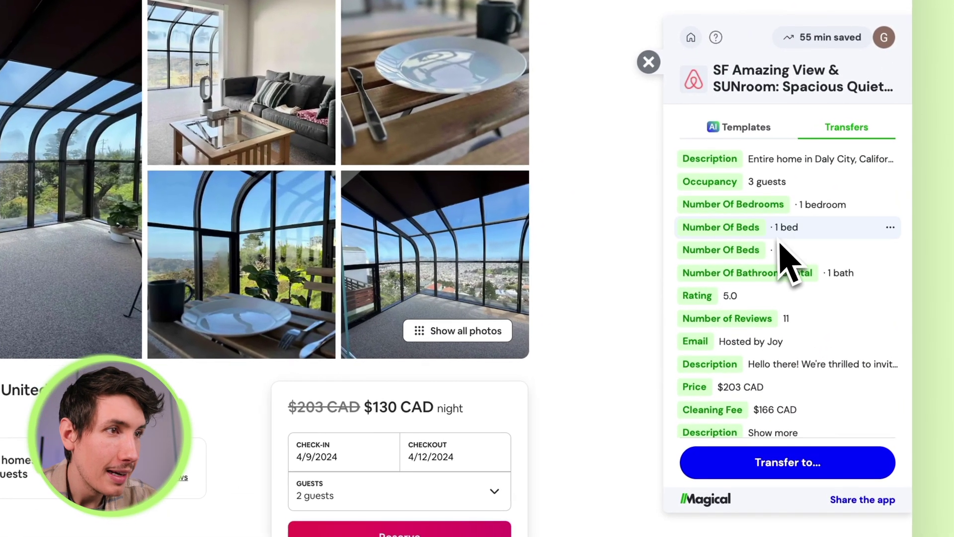
scroll(779, 245, "down", 10)
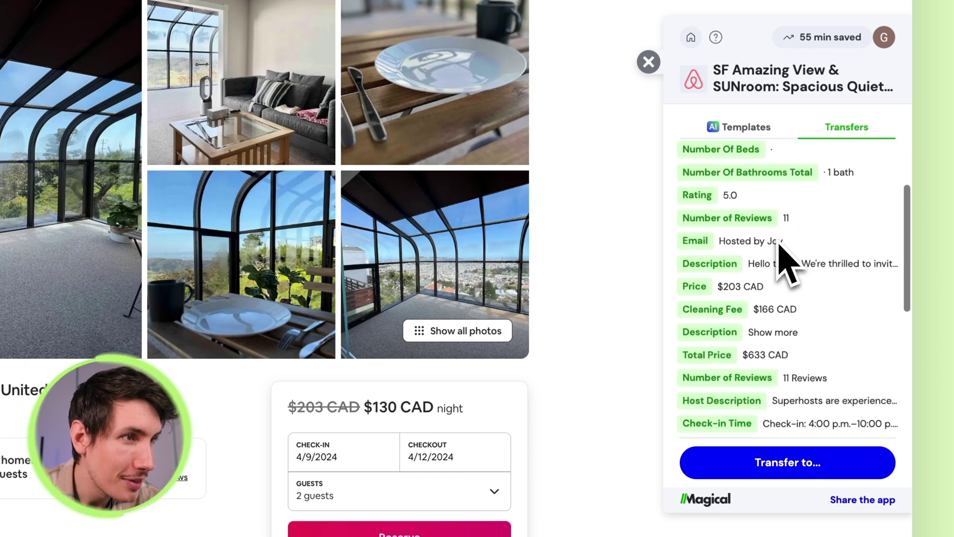
scroll(779, 245, "up", 6)
scroll(790, 263, "up", 2)
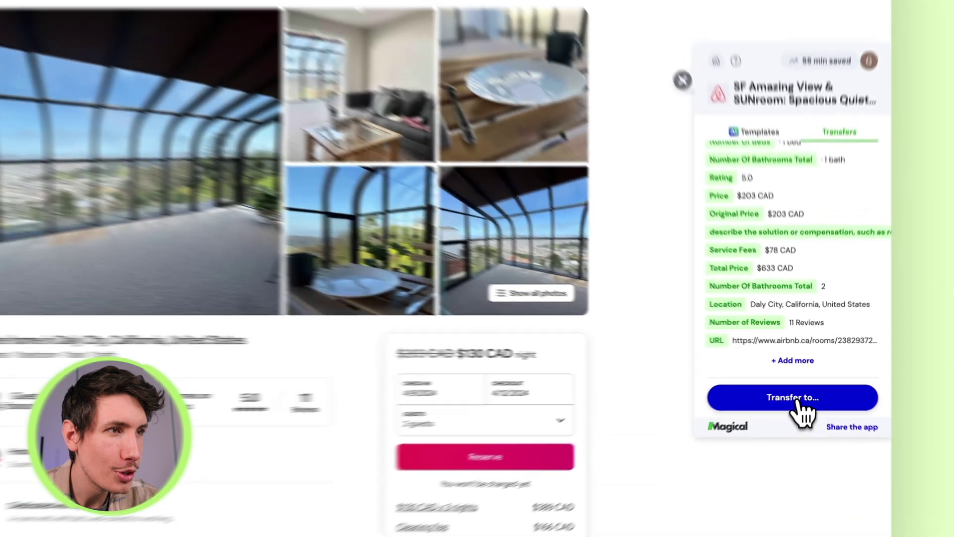
Step: Transfer all open listing tabs to a new spreadsheet, 'Airbnb Listing via Magical'
left_click(803, 384)
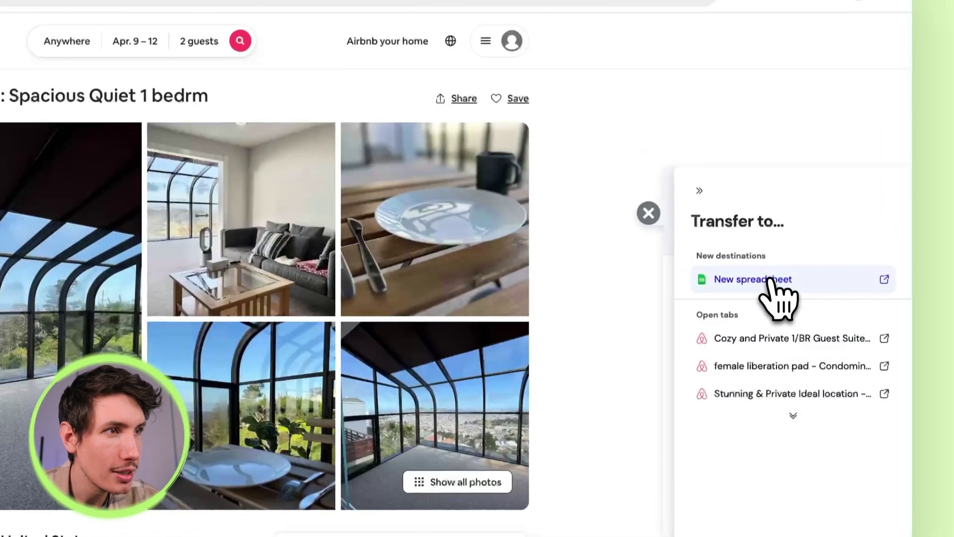
left_click(771, 202)
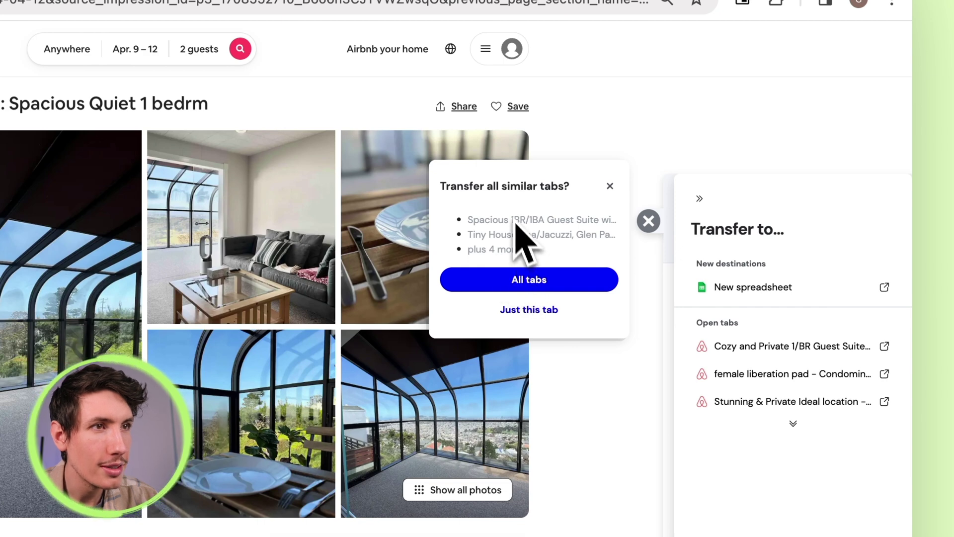
left_click(527, 288)
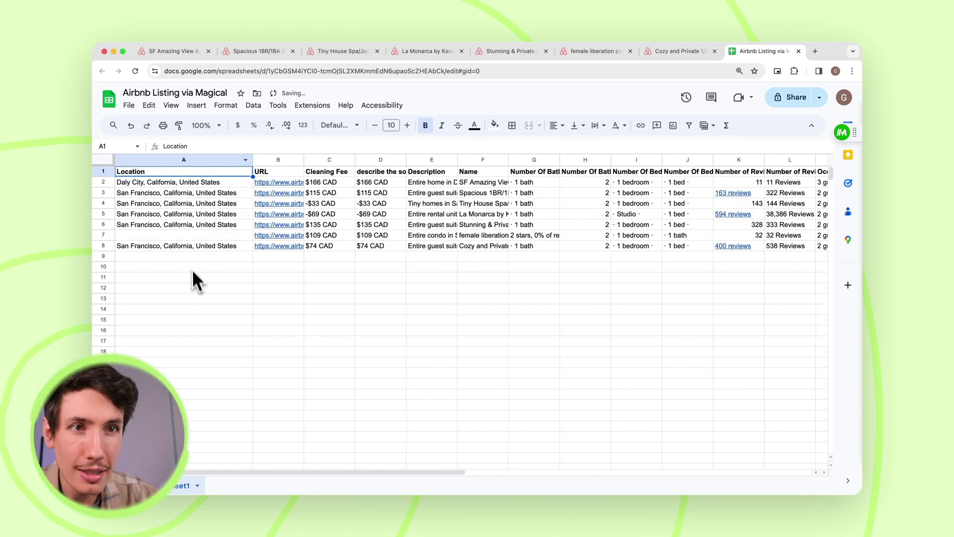
left_click(137, 182)
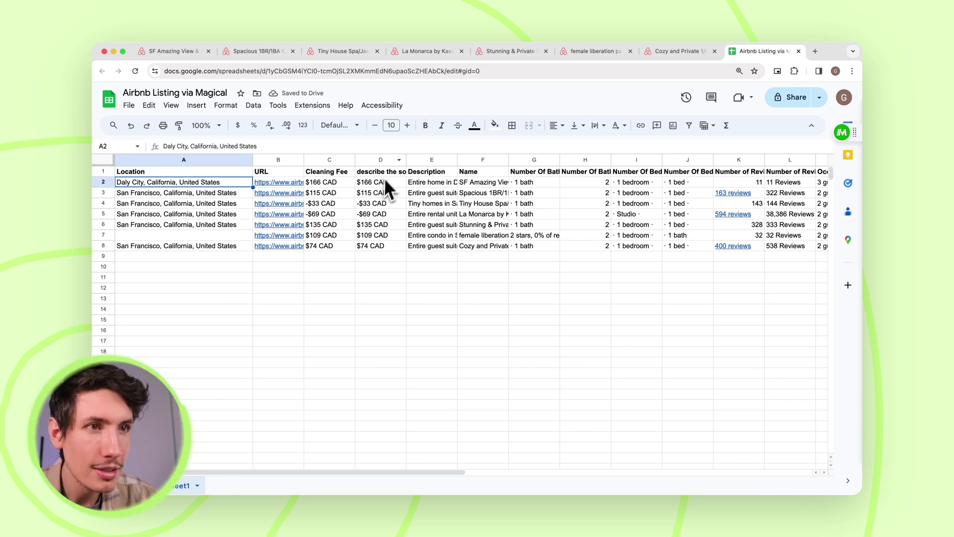
scroll(547, 184, "right", 4)
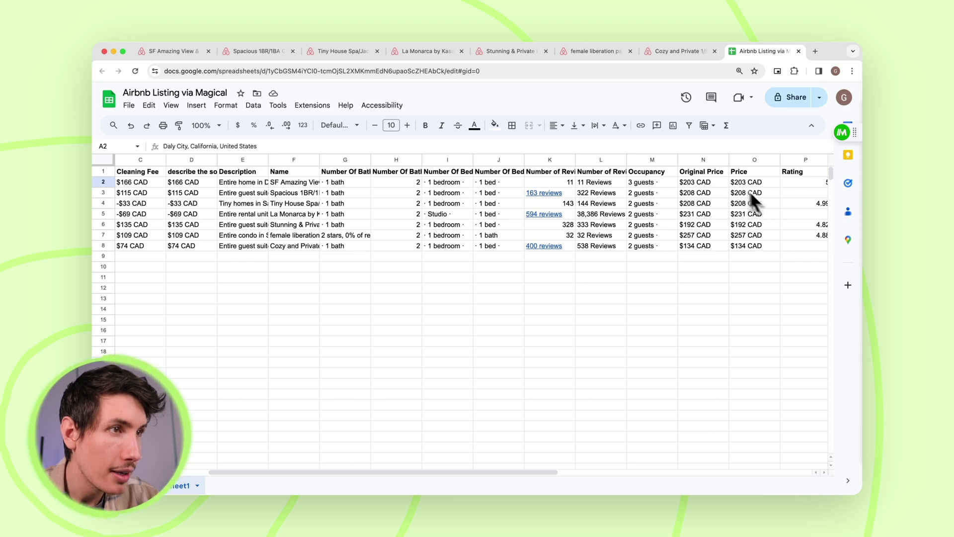
left_click(762, 214)
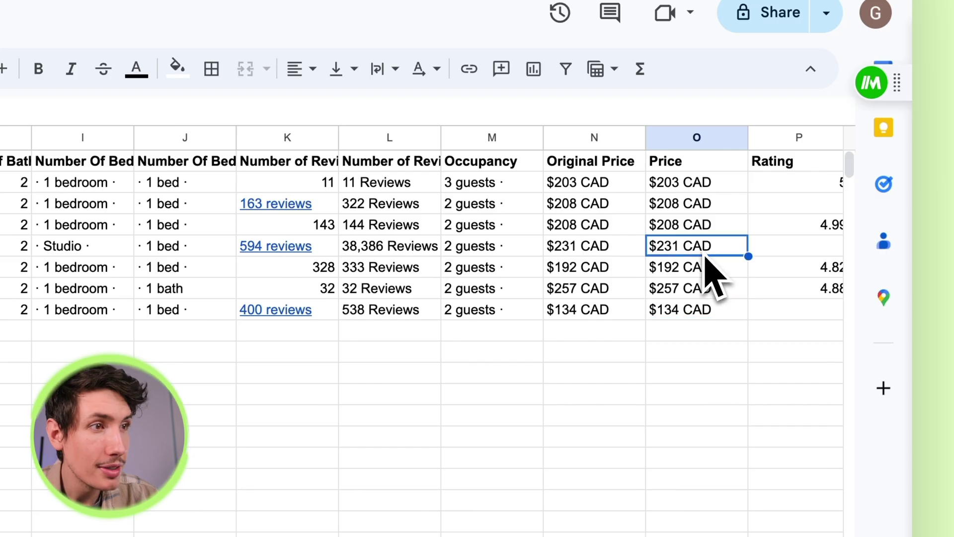
left_click(703, 293)
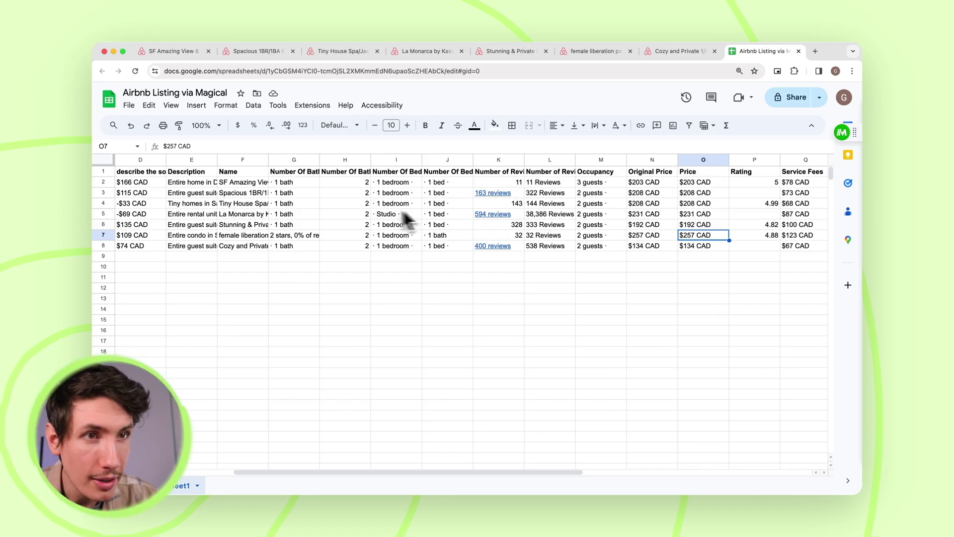
scroll(328, 217, "left", 3)
left_click(322, 218)
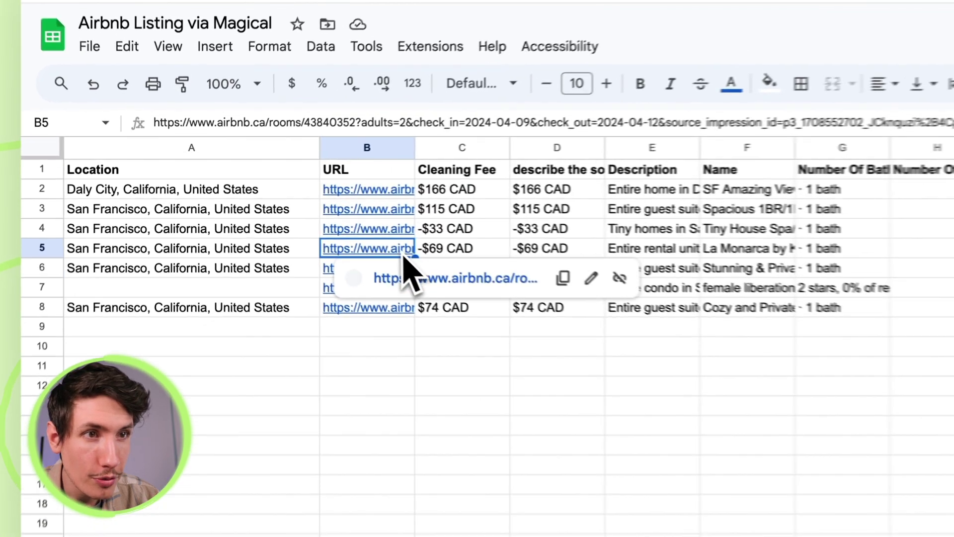
left_click(475, 285)
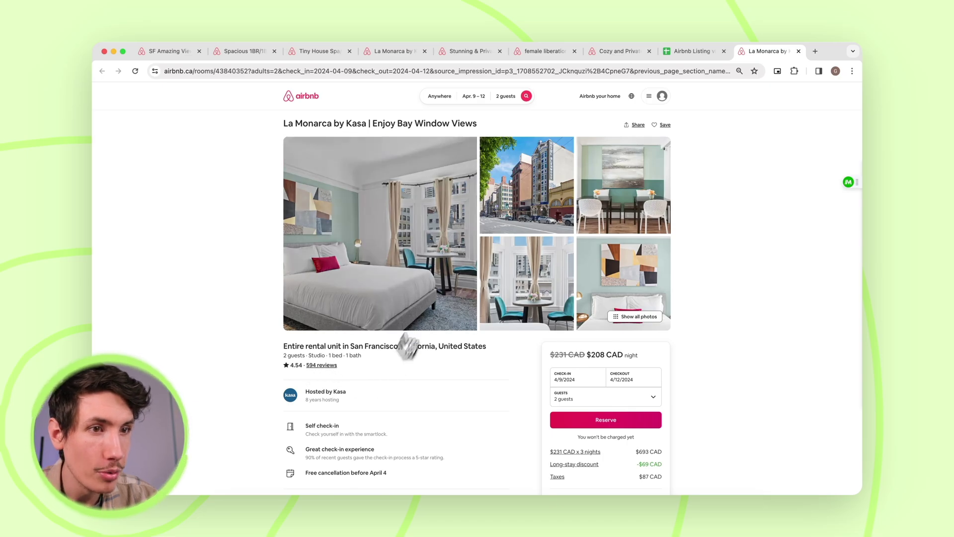
left_click(798, 51)
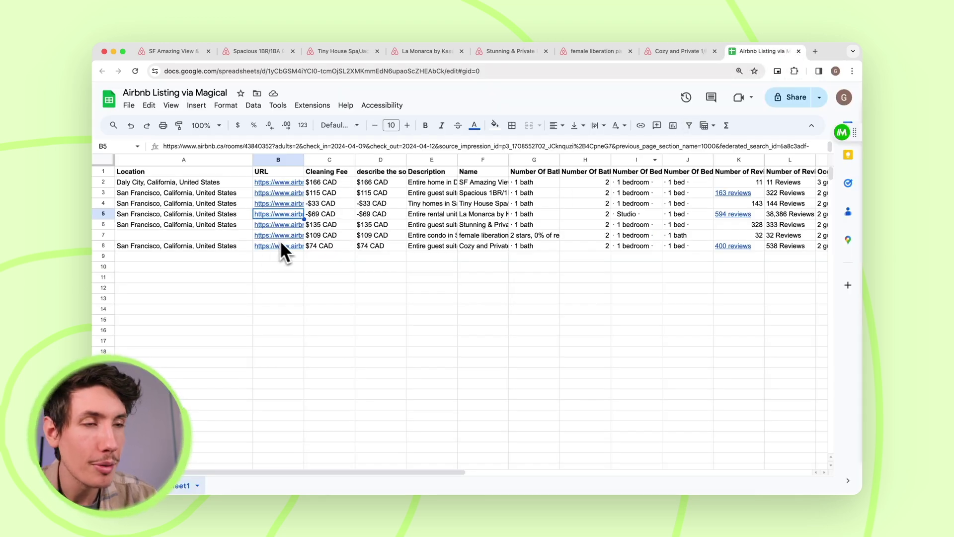
scroll(547, 182, "right", 10)
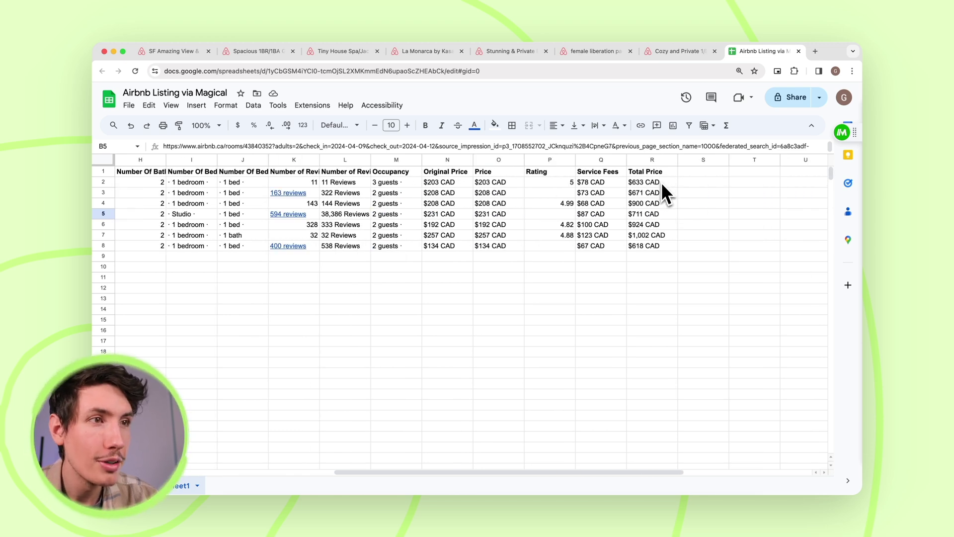
left_click(664, 236)
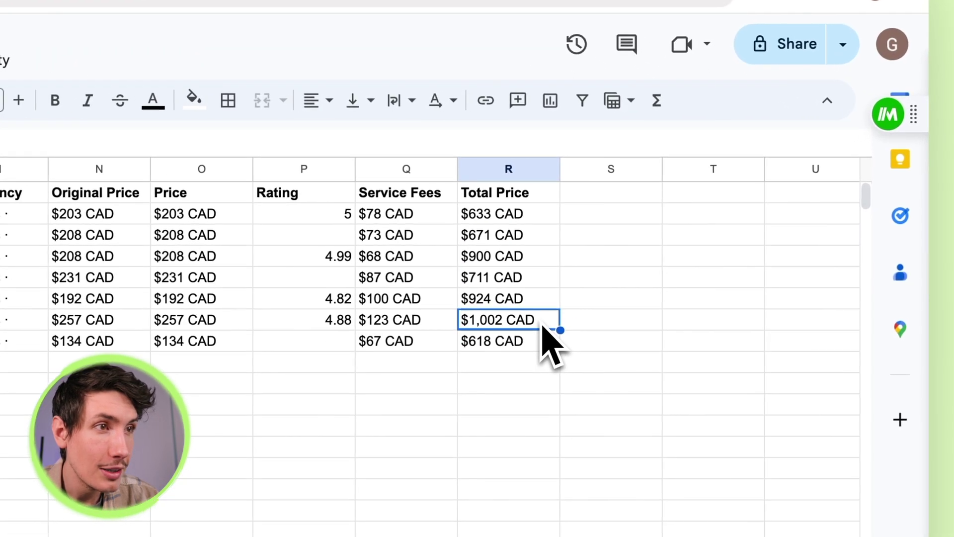
left_click(533, 222)
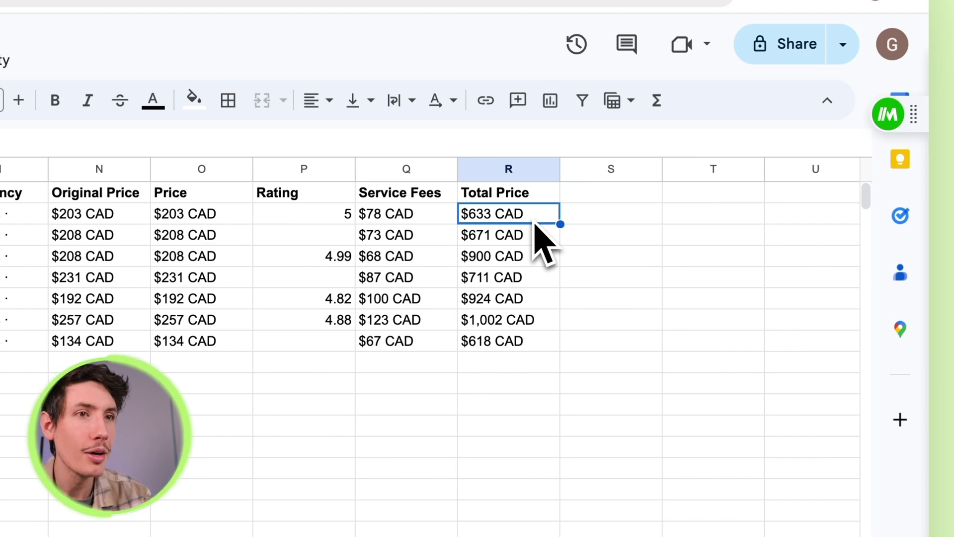